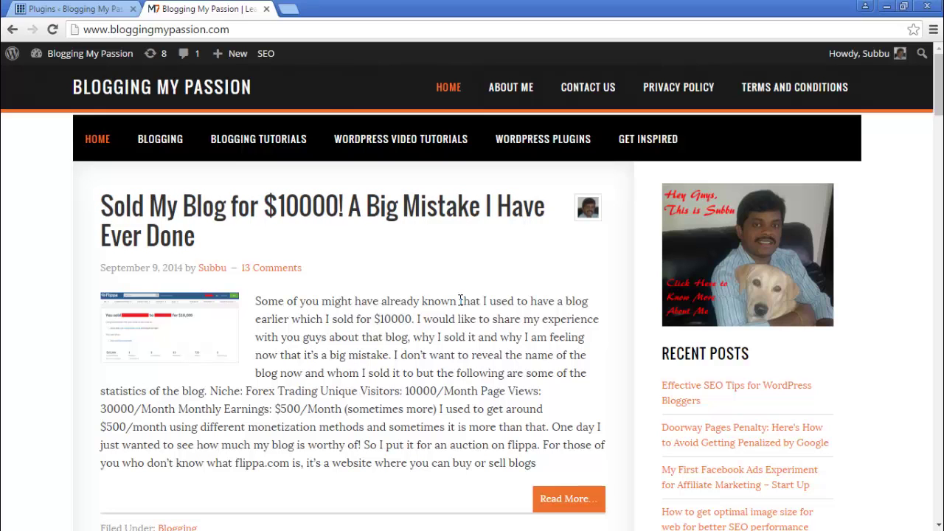
Open the WordPress Video Tutorials page from the site's nav bar.
{"action": "scroll", "coordinate": [460, 300], "scroll_direction": "down", "scroll_amount": 1}
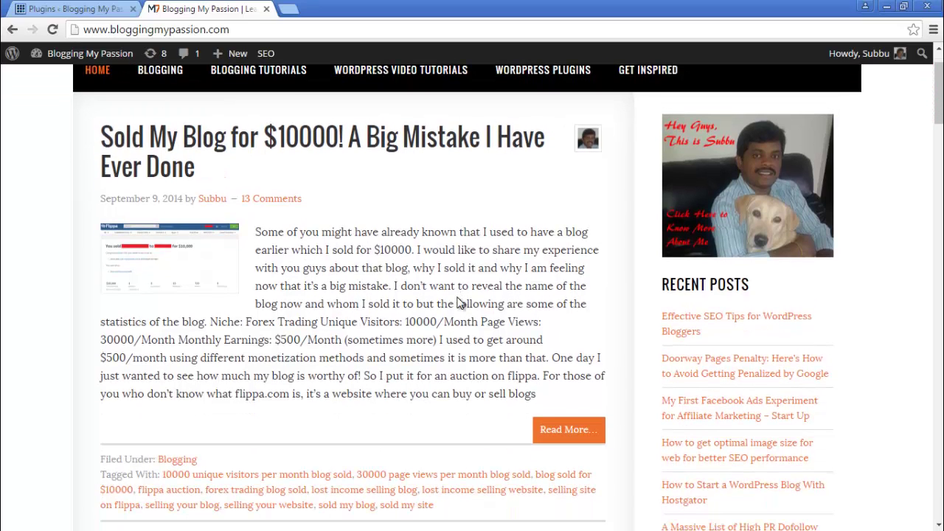
{"action": "scroll", "coordinate": [439, 270], "scroll_direction": "down", "scroll_amount": 3}
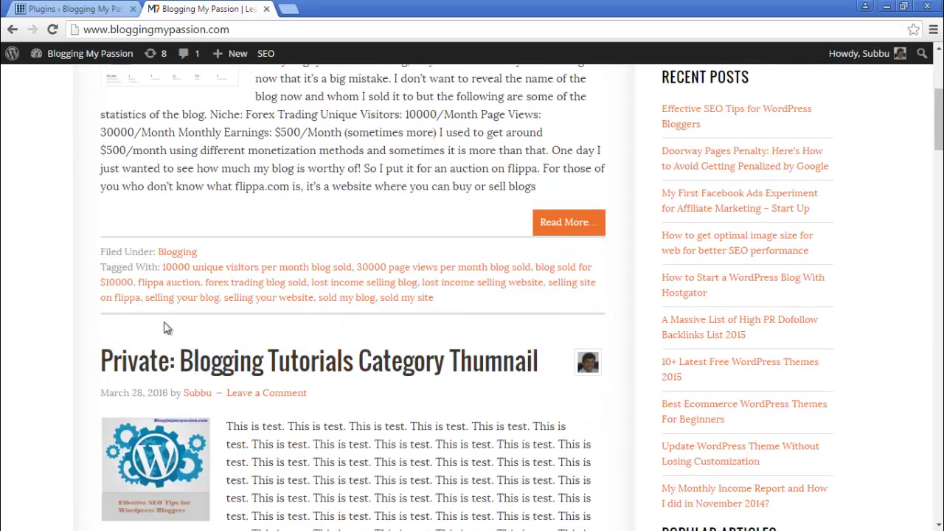
{"action": "scroll", "coordinate": [373, 389], "scroll_direction": "up", "scroll_amount": 4}
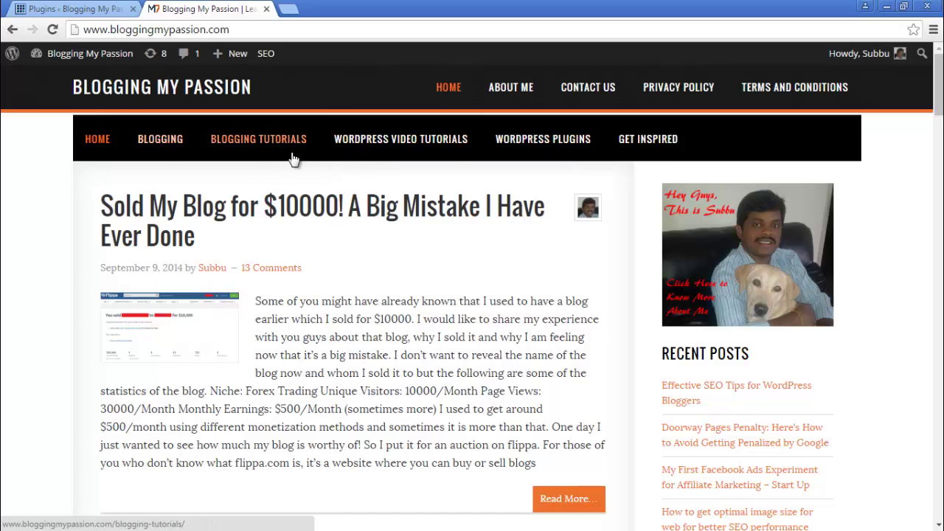
{"action": "left_click", "coordinate": [371, 142]}
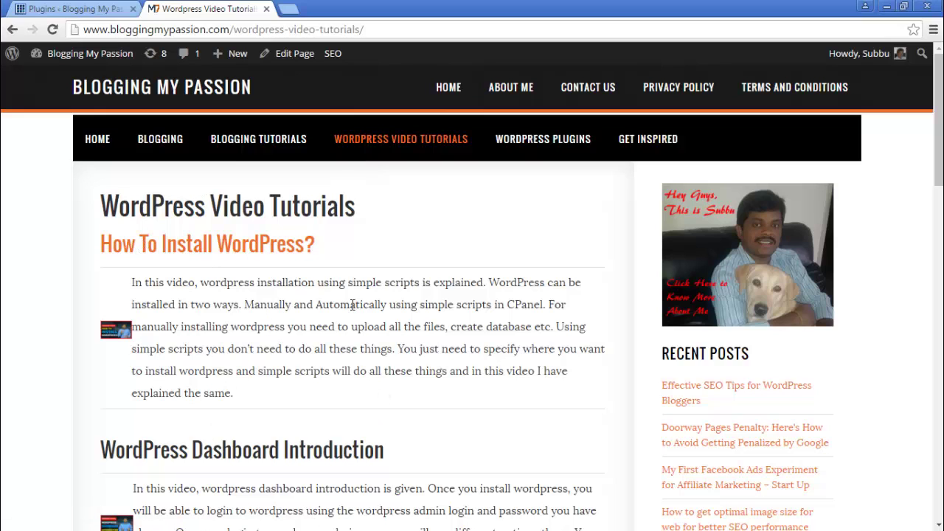
Open the Blogging category archive and check which post sits at the top.
{"action": "scroll", "coordinate": [352, 304], "scroll_direction": "down", "scroll_amount": 2}
{"action": "scroll", "coordinate": [343, 289], "scroll_direction": "up", "scroll_amount": 2}
{"action": "left_click", "coordinate": [152, 137]}
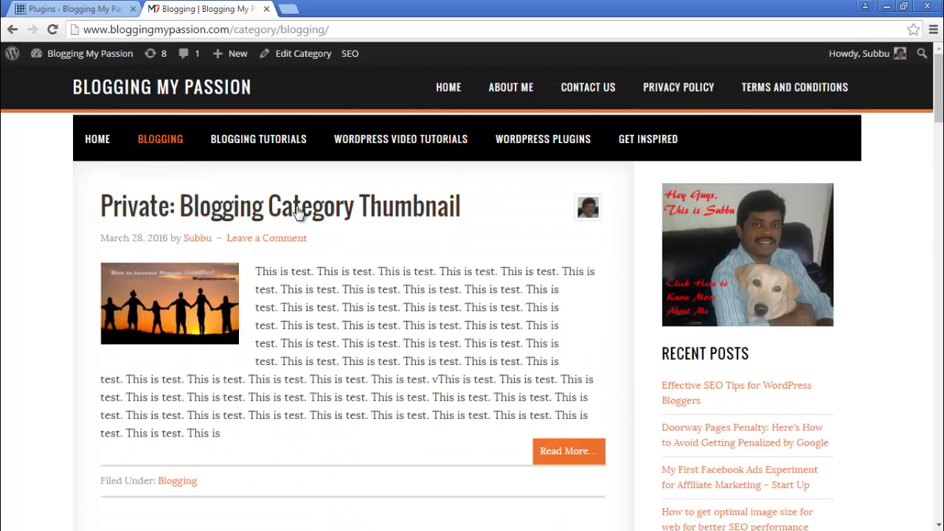
{"action": "scroll", "coordinate": [348, 303], "scroll_direction": "down", "scroll_amount": 3}
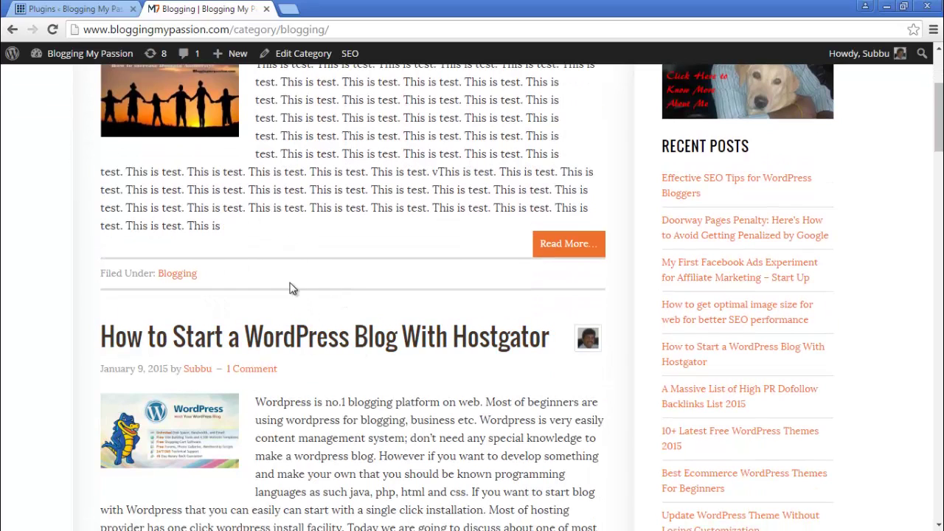
{"action": "scroll", "coordinate": [291, 288], "scroll_direction": "up", "scroll_amount": 3}
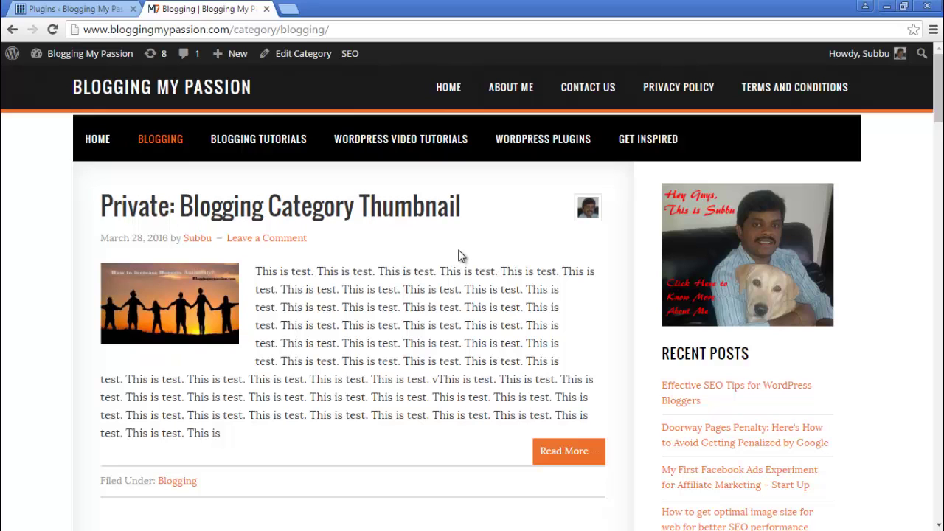
From the admin dashboard, search plugins for 'category sticky posts' and install Category Sticky Post.
{"action": "left_click", "coordinate": [63, 8]}
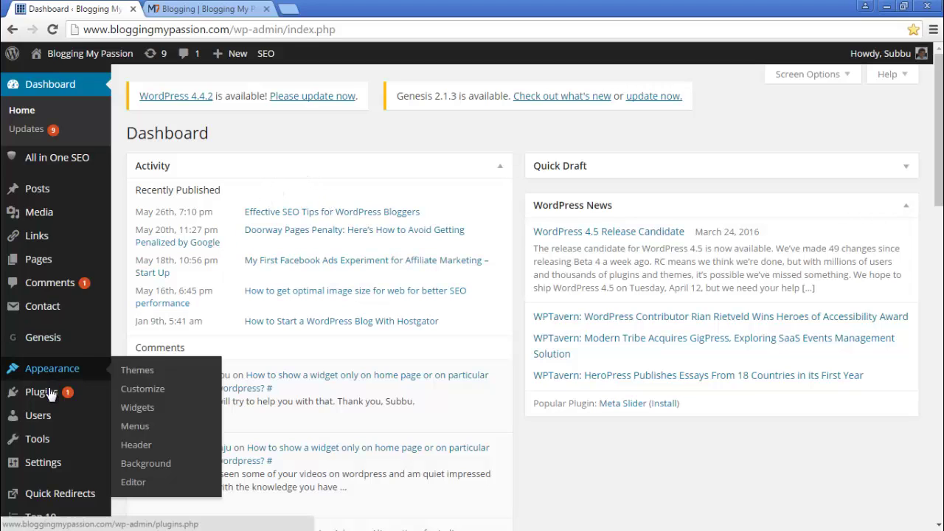
{"action": "mouse_move", "coordinate": [30, 393]}
{"action": "left_click", "coordinate": [146, 410]}
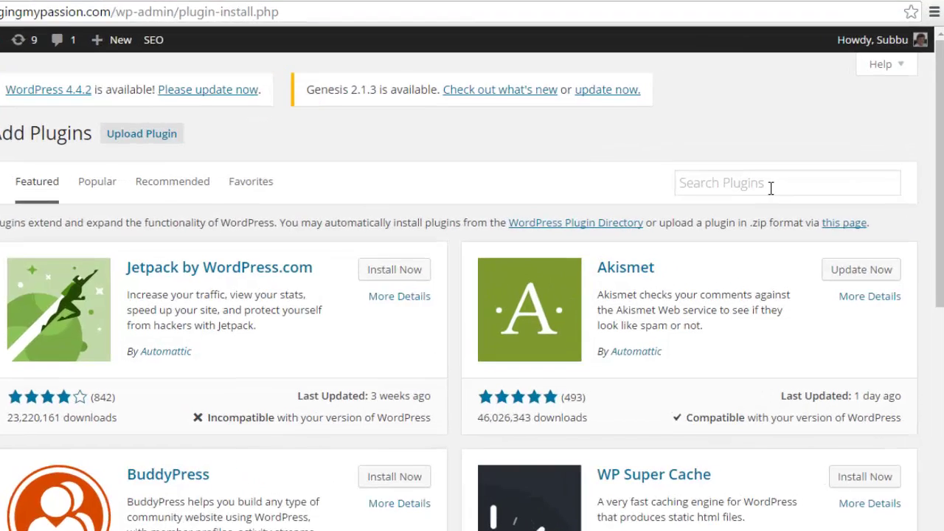
{"action": "left_click", "coordinate": [787, 177]}
{"action": "type", "text": "category "}
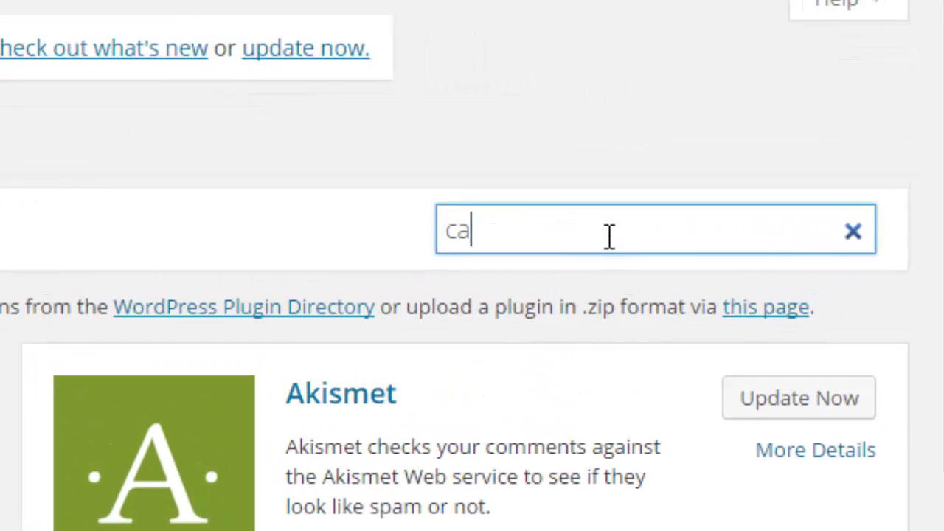
{"action": "type", "text": "sticky posts"}
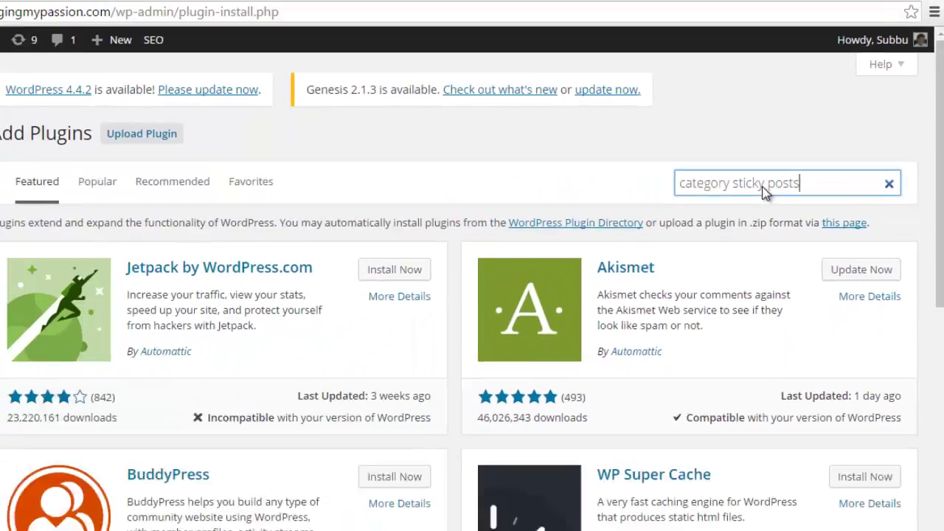
{"action": "key", "text": "Return"}
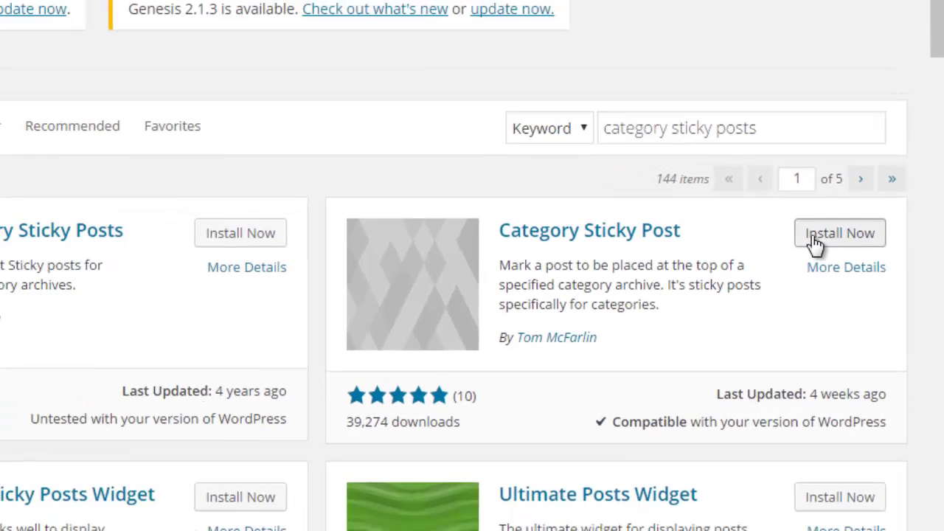
{"action": "left_click", "coordinate": [789, 235]}
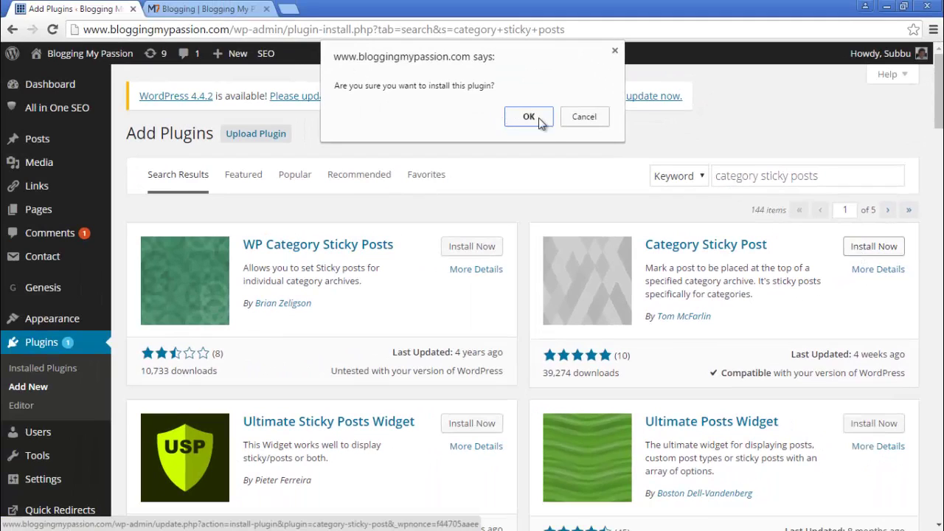
{"action": "left_click", "coordinate": [538, 122]}
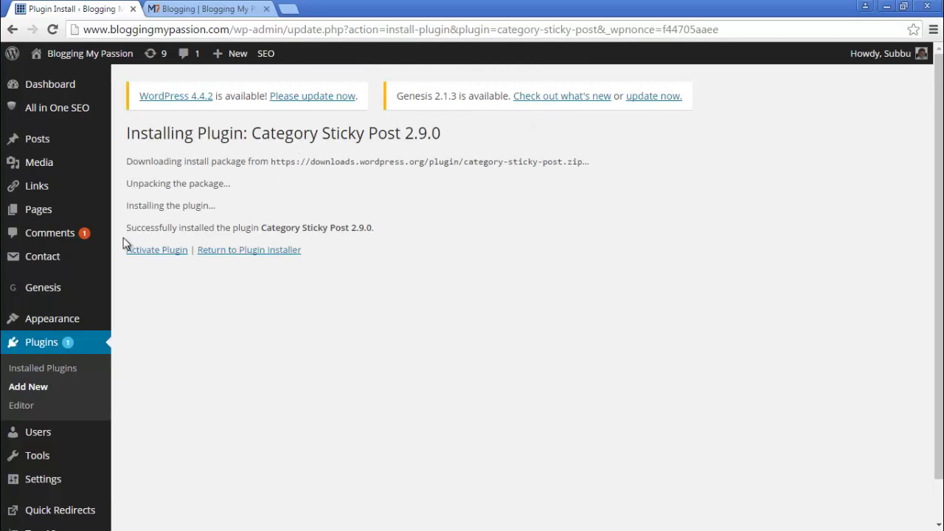
Activate Category Sticky Post and confirm it appears in the Installed Plugins list.
{"action": "left_click", "coordinate": [163, 251]}
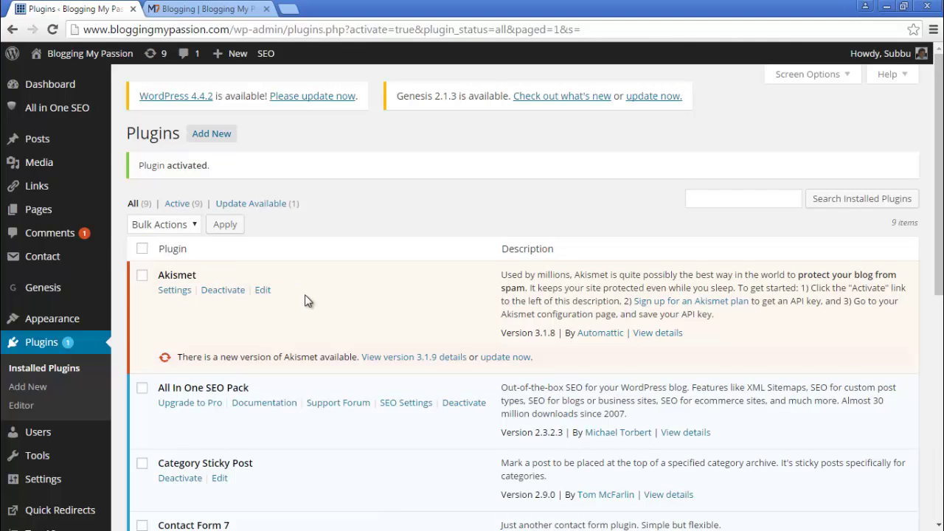
{"action": "scroll", "coordinate": [305, 294], "scroll_direction": "down", "scroll_amount": 3}
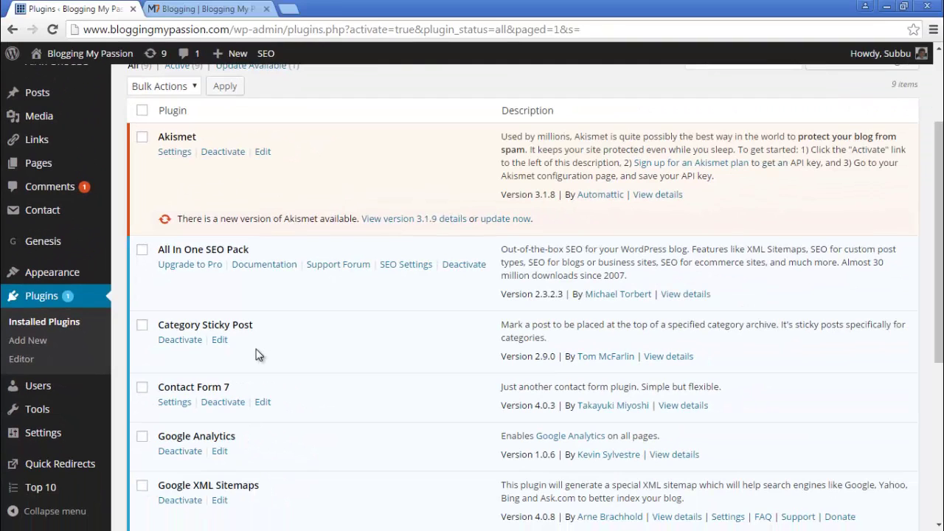
{"action": "mouse_move", "coordinate": [87, 443]}
{"action": "scroll", "coordinate": [162, 291], "scroll_direction": "up", "scroll_amount": 2}
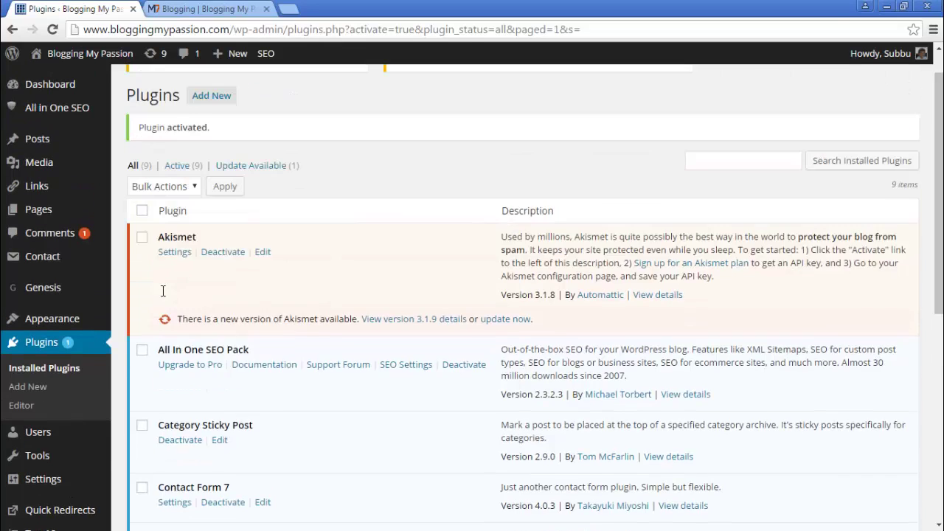
Open All Posts and scroll through the table to review each post's category.
{"action": "mouse_move", "coordinate": [44, 144]}
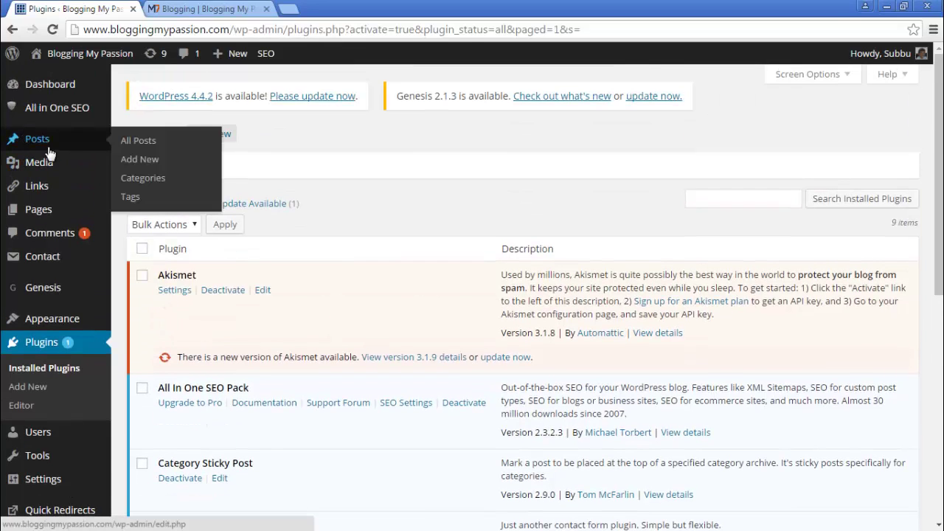
{"action": "left_click", "coordinate": [127, 141]}
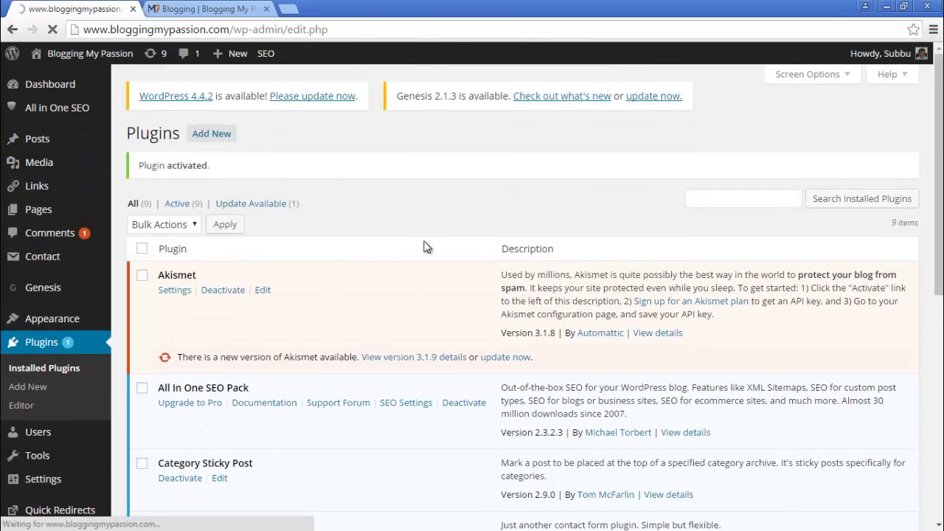
{"action": "scroll", "coordinate": [424, 247], "scroll_direction": "down", "scroll_amount": 5}
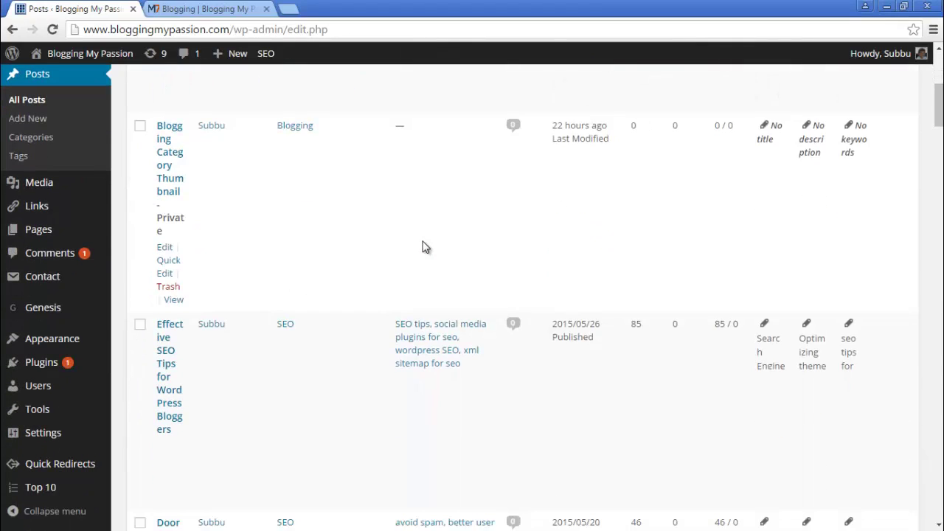
{"action": "scroll", "coordinate": [415, 247], "scroll_direction": "down", "scroll_amount": 3}
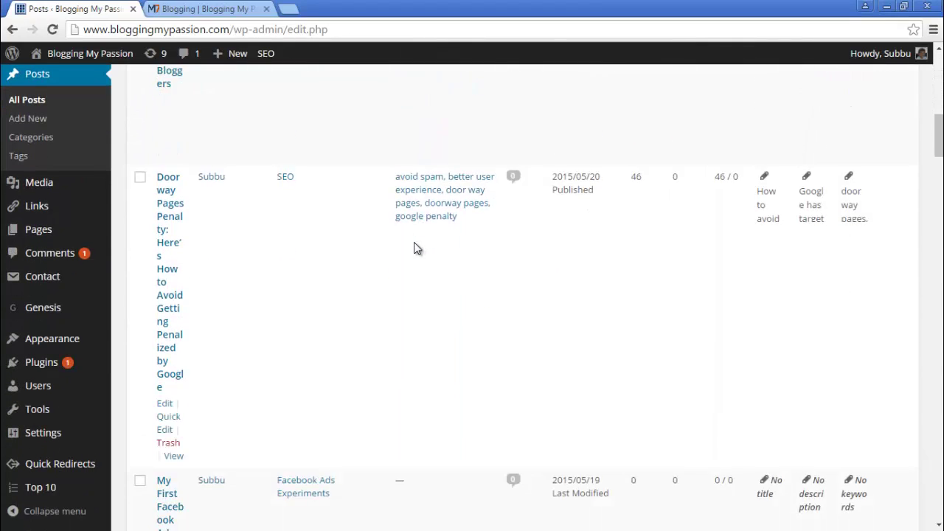
{"action": "scroll", "coordinate": [415, 247], "scroll_direction": "up", "scroll_amount": 2}
{"action": "scroll", "coordinate": [415, 248], "scroll_direction": "down", "scroll_amount": 1}
{"action": "scroll", "coordinate": [415, 249], "scroll_direction": "down", "scroll_amount": 3}
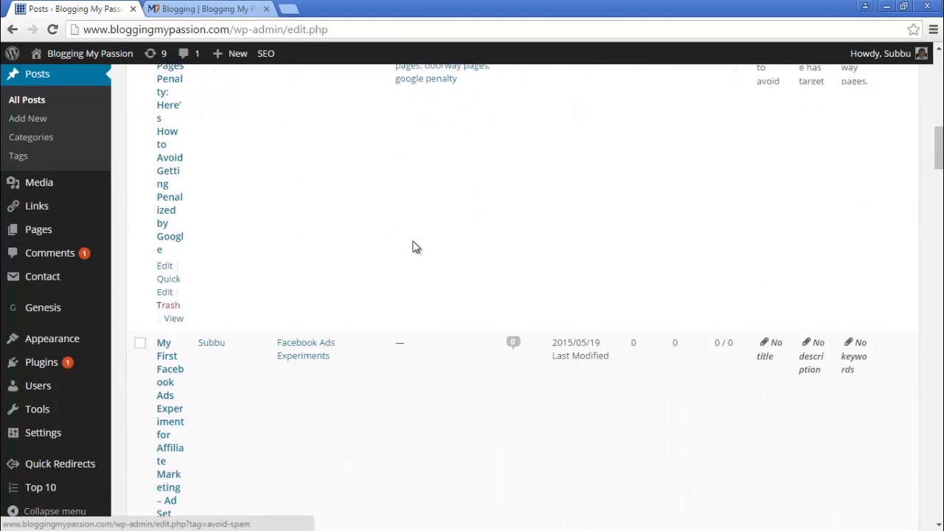
{"action": "scroll", "coordinate": [413, 247], "scroll_direction": "up", "scroll_amount": 4}
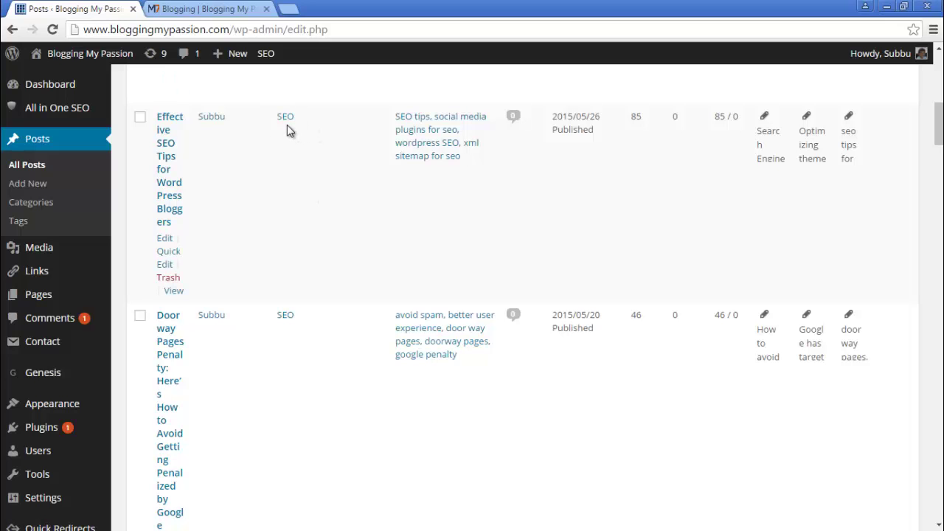
{"action": "scroll", "coordinate": [346, 217], "scroll_direction": "down", "scroll_amount": 8}
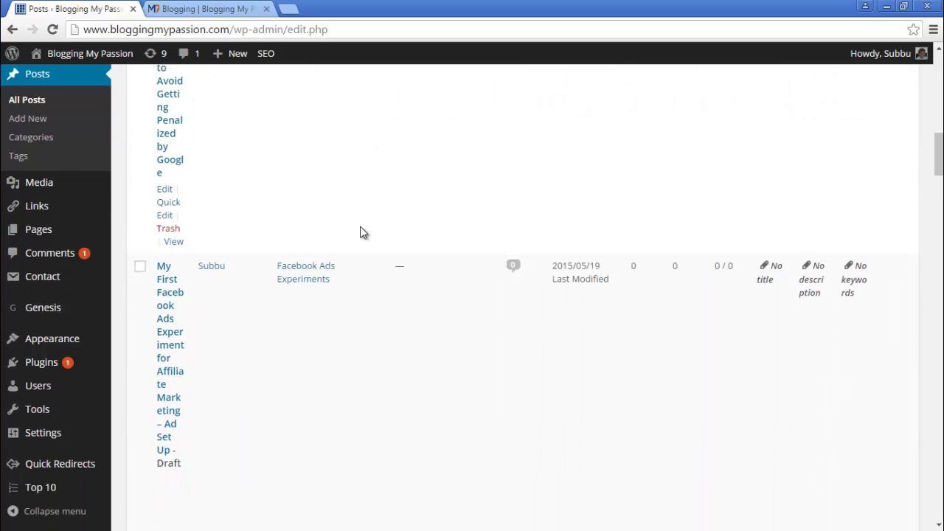
{"action": "scroll", "coordinate": [361, 233], "scroll_direction": "up", "scroll_amount": 10}
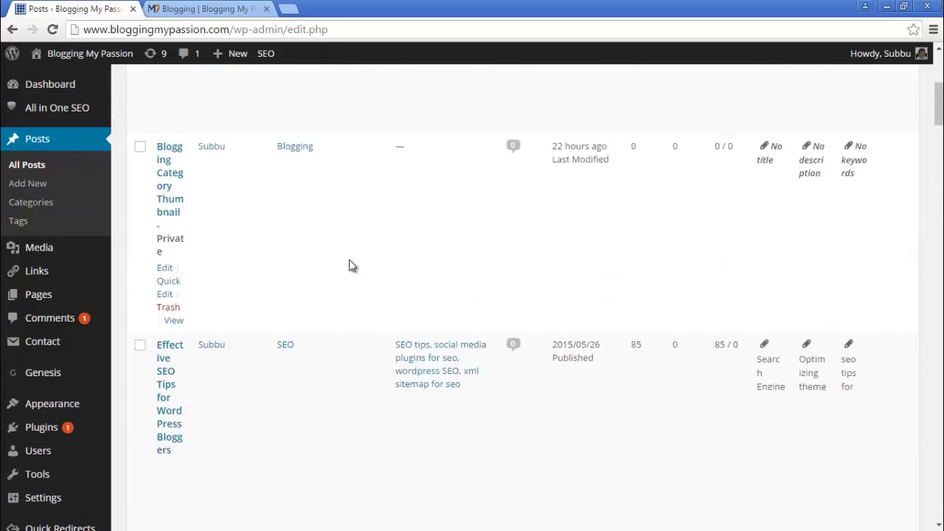
Filter All Posts to the Blogging category and compare it with the site's Blogging archive.
{"action": "left_click", "coordinate": [440, 185]}
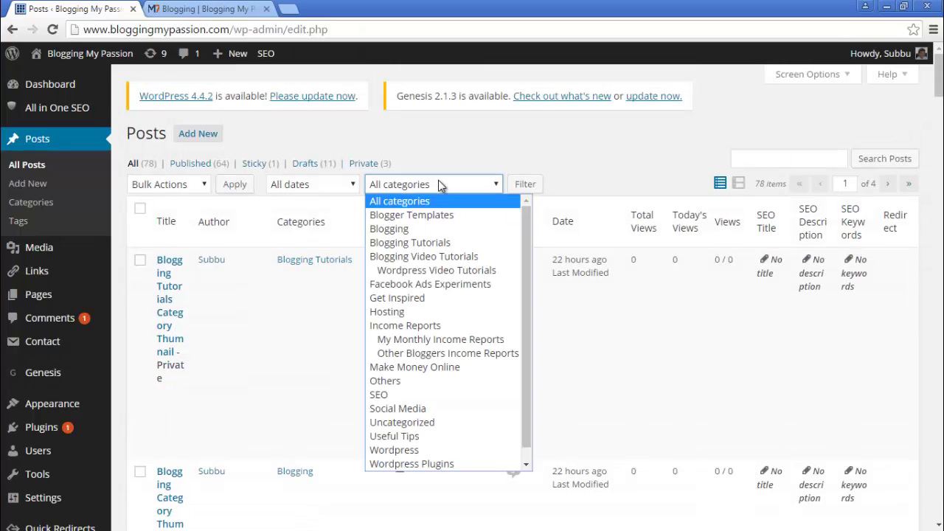
{"action": "left_click", "coordinate": [431, 228]}
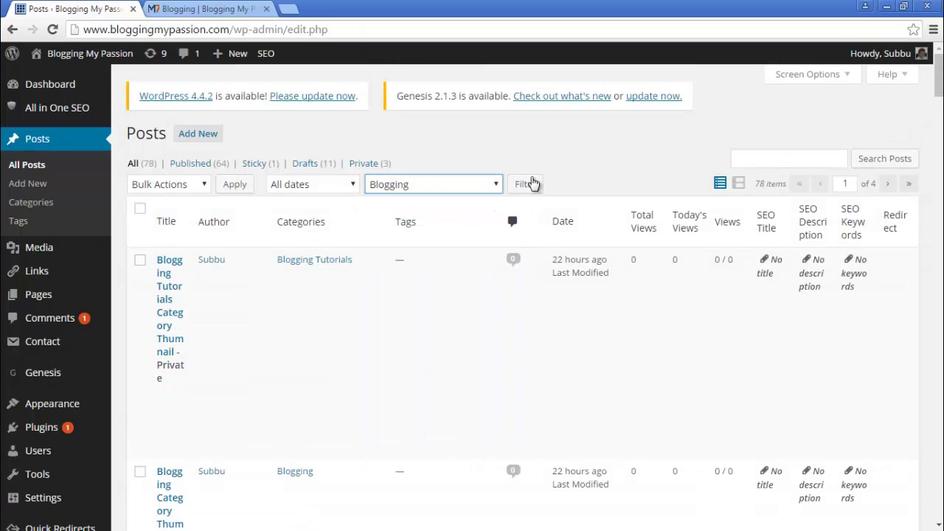
{"action": "left_click", "coordinate": [529, 183]}
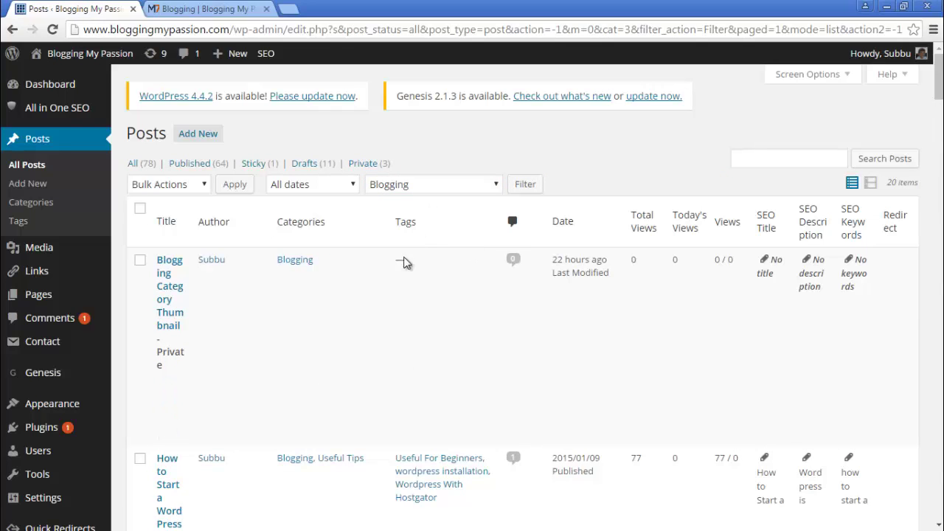
{"action": "scroll", "coordinate": [403, 307], "scroll_direction": "down", "scroll_amount": 2}
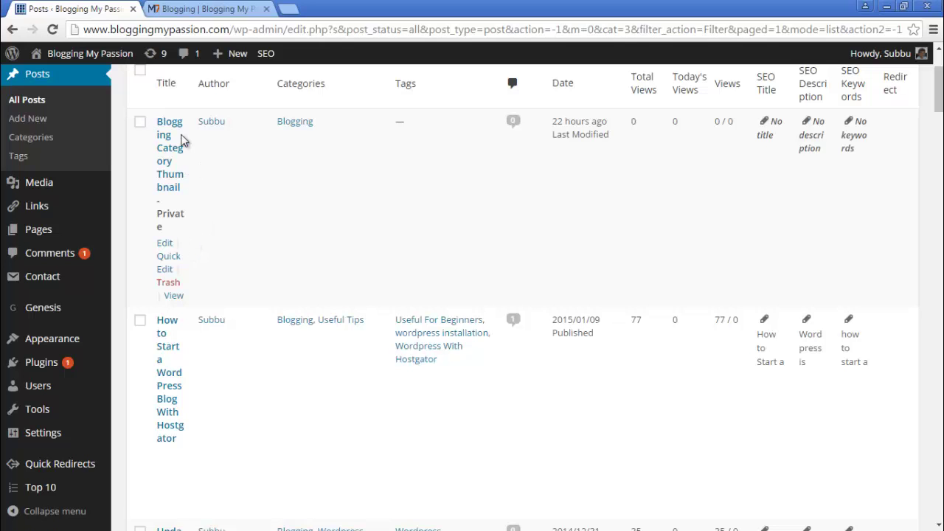
{"action": "left_click", "coordinate": [198, 9]}
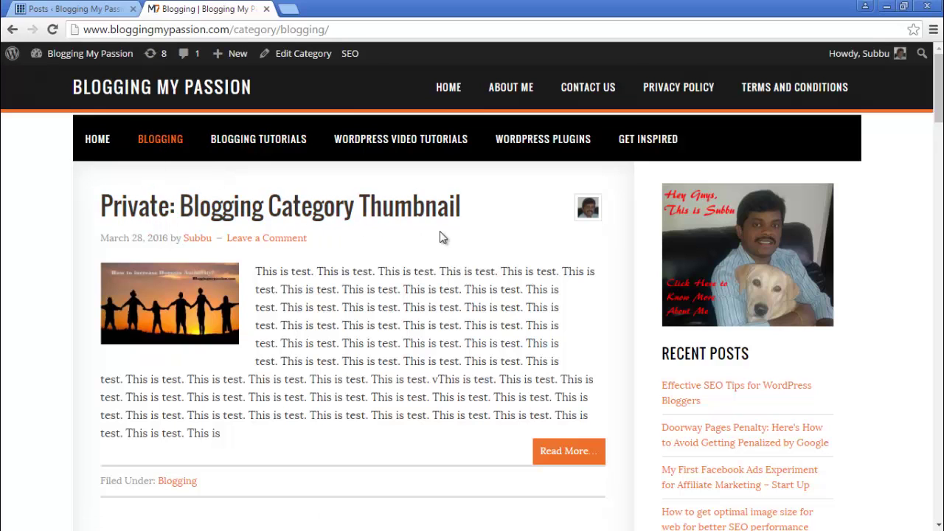
{"action": "left_click", "coordinate": [94, 8]}
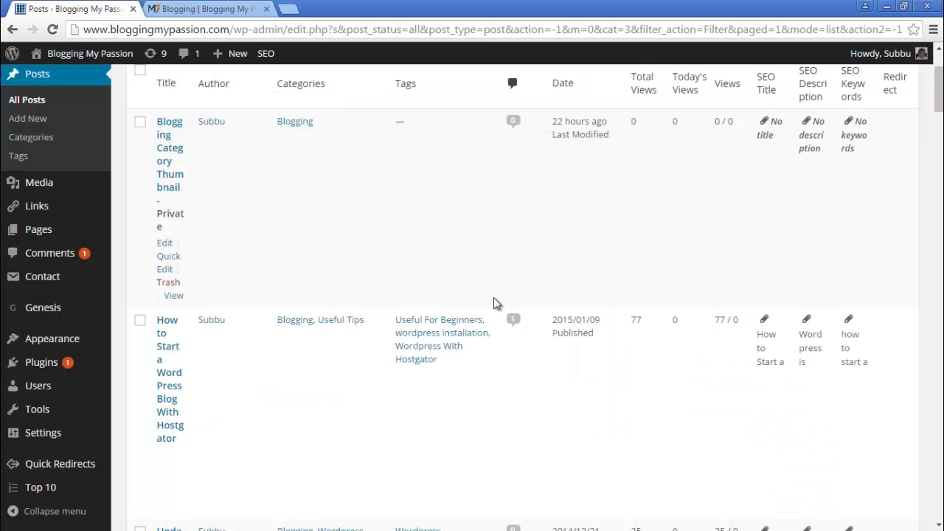
Open 'Update Wordpress Theme Without Losing Customization' from the Blogging-filtered list for editing.
{"action": "scroll", "coordinate": [428, 277], "scroll_direction": "down", "scroll_amount": 5}
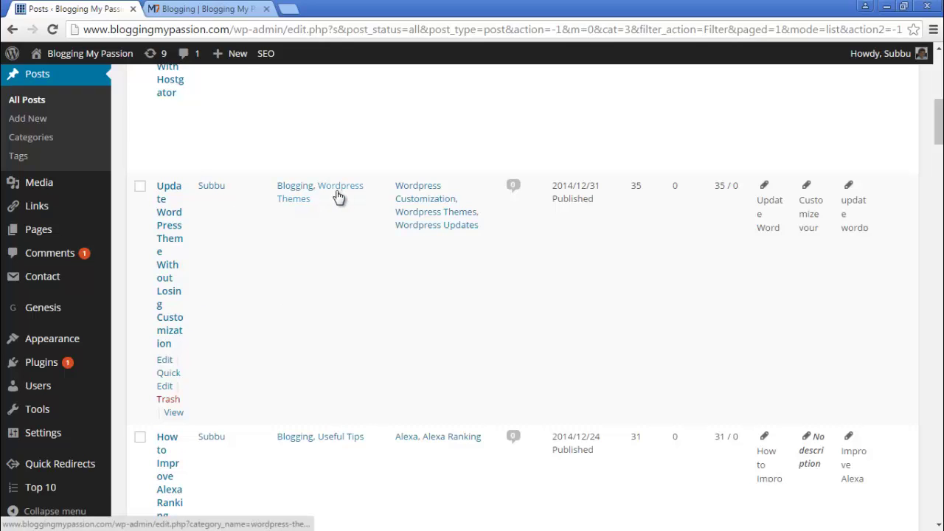
{"action": "left_click", "coordinate": [165, 361]}
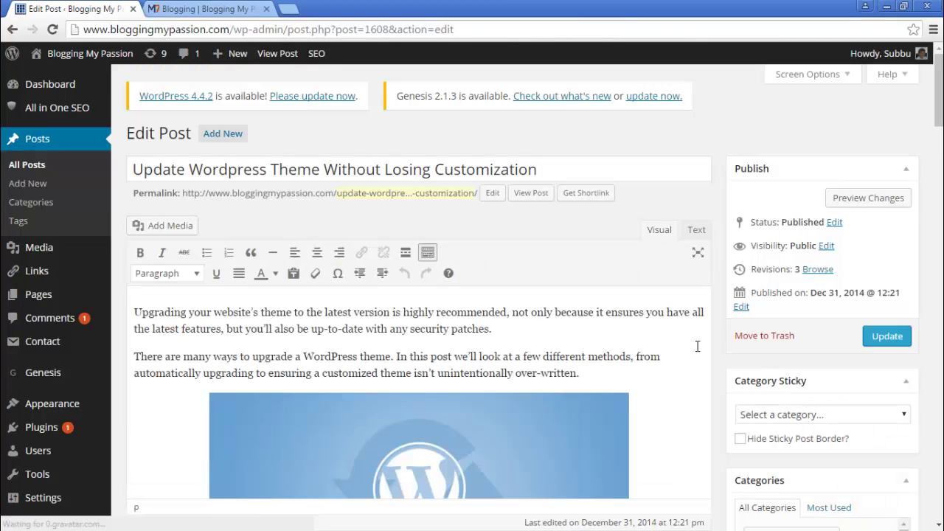
Set the post's Category Sticky option to Blogging and update the post.
{"action": "scroll", "coordinate": [793, 350], "scroll_direction": "down", "scroll_amount": 1}
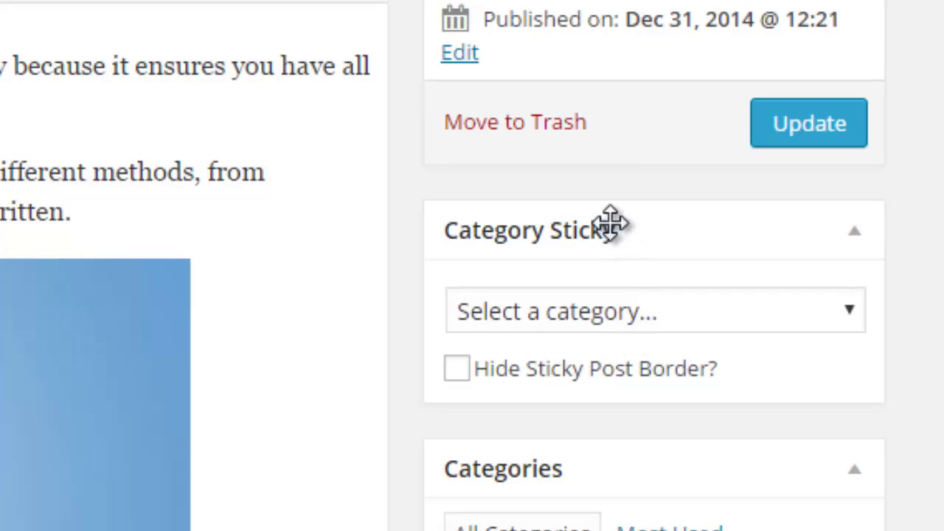
{"action": "left_click", "coordinate": [624, 312]}
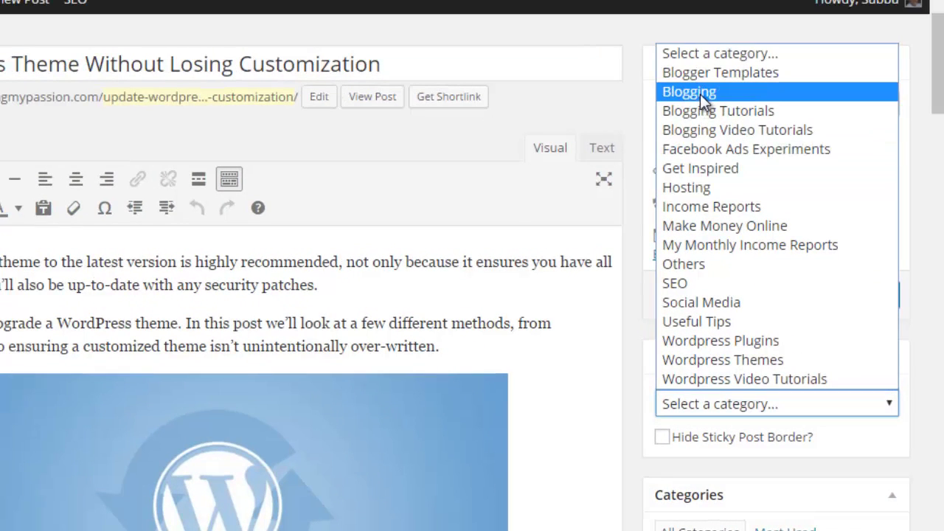
{"action": "left_click", "coordinate": [699, 97]}
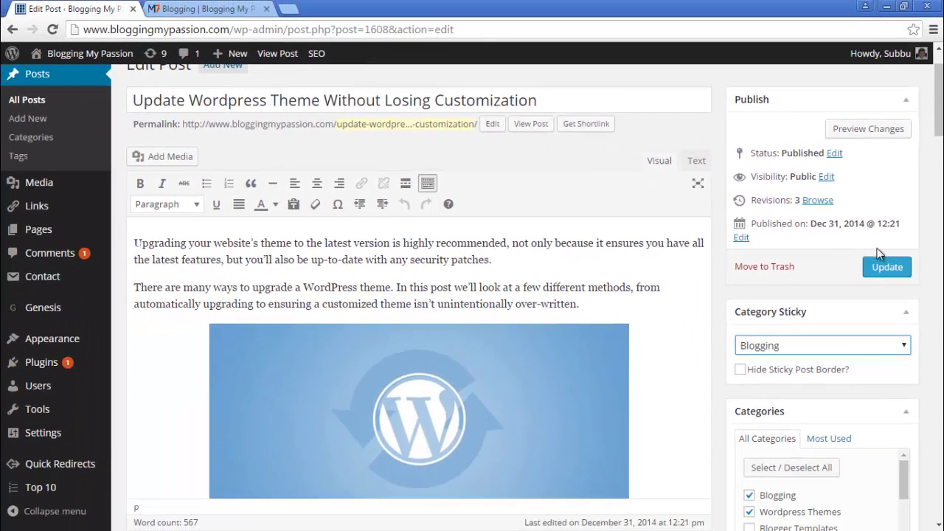
{"action": "left_click", "coordinate": [885, 272]}
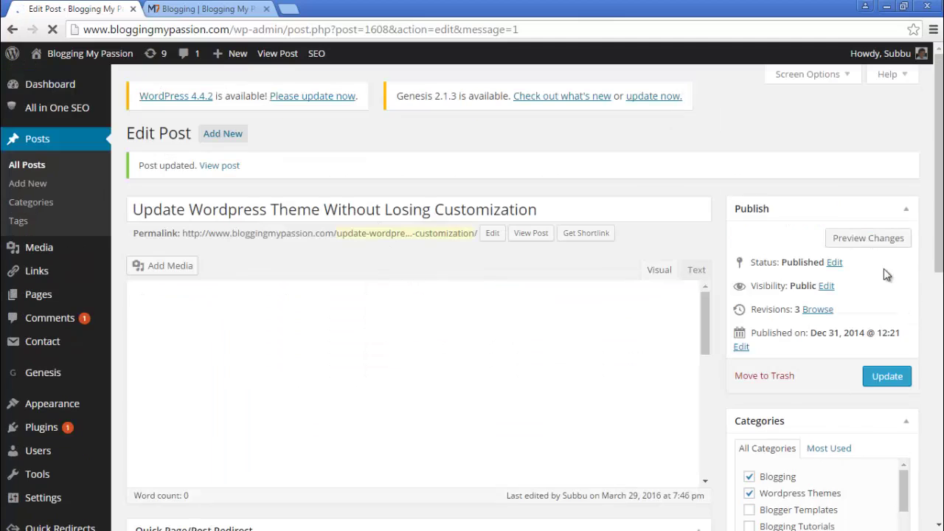
{"action": "left_click", "coordinate": [177, 9]}
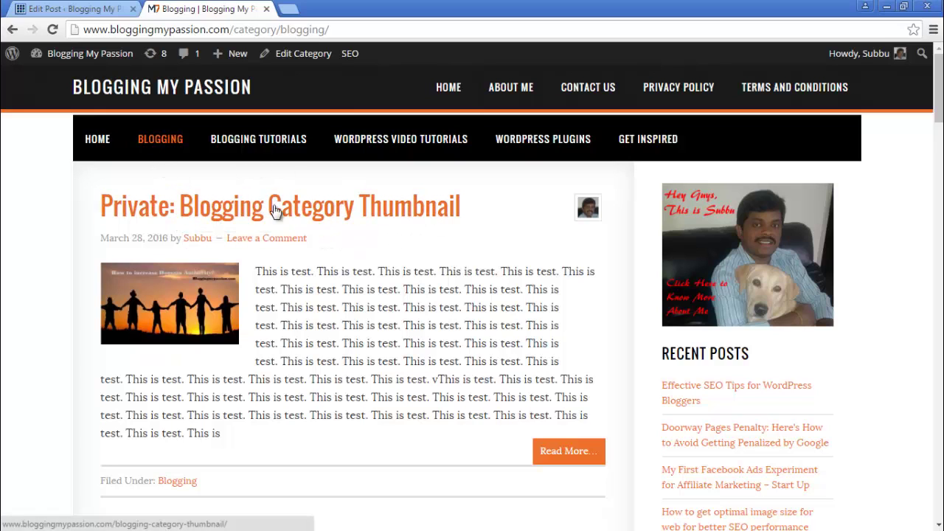
{"action": "left_click", "coordinate": [85, 53]}
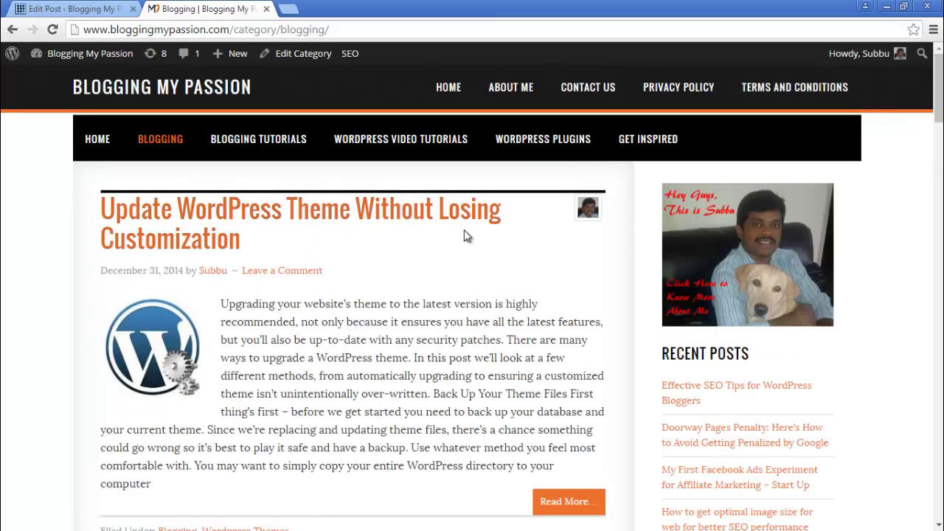
{"action": "scroll", "coordinate": [382, 402], "scroll_direction": "down", "scroll_amount": 1}
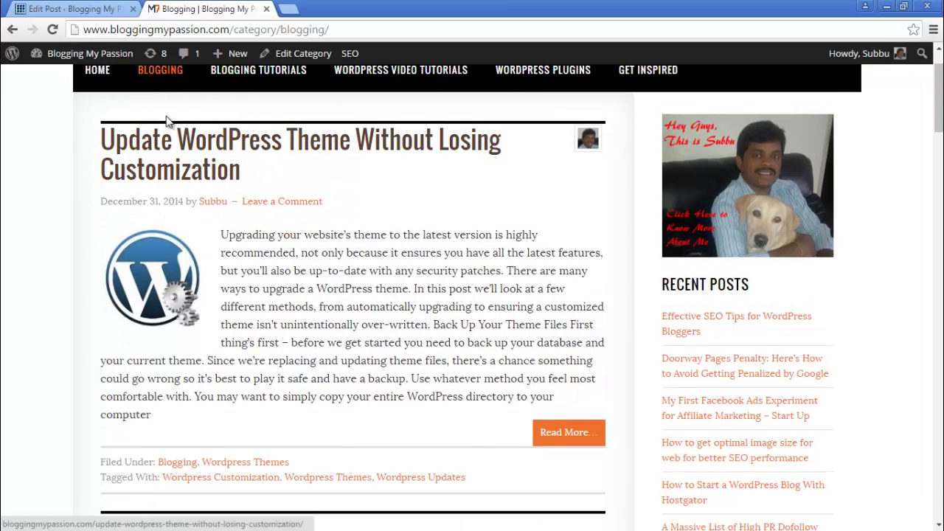
View the Blogging archive with the theme-update post pinned above 'Private: Blogging Category Thumbnail'.
{"action": "left_click", "coordinate": [74, 9]}
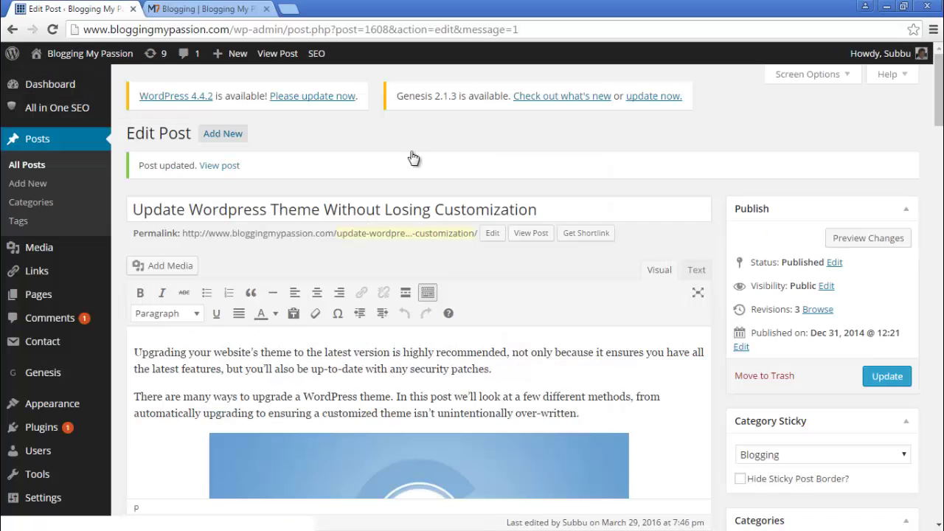
{"action": "scroll", "coordinate": [834, 371], "scroll_direction": "down", "scroll_amount": 2}
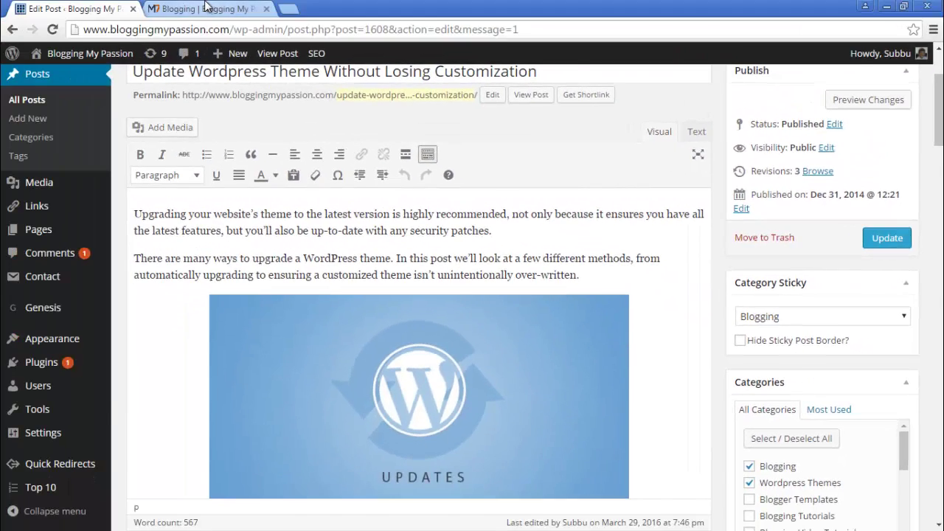
{"action": "left_click", "coordinate": [206, 8]}
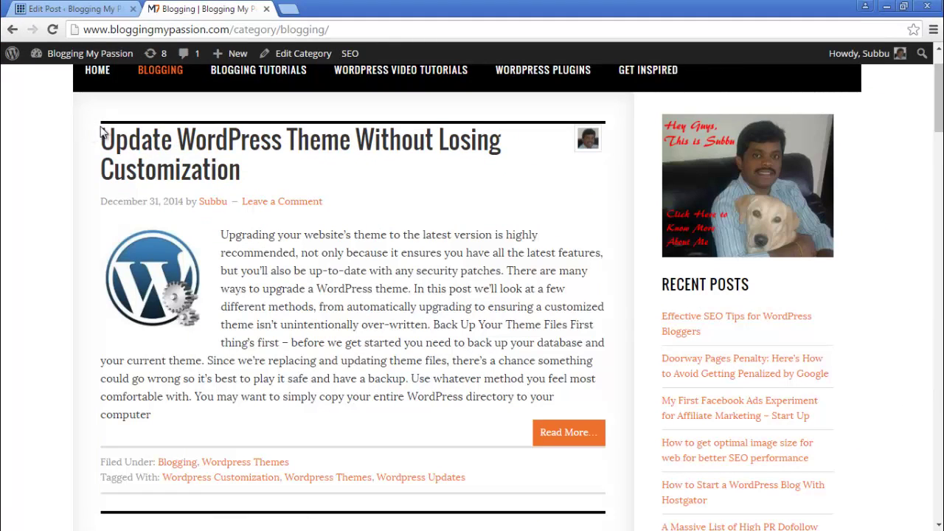
{"action": "scroll", "coordinate": [353, 317], "scroll_direction": "down", "scroll_amount": 1}
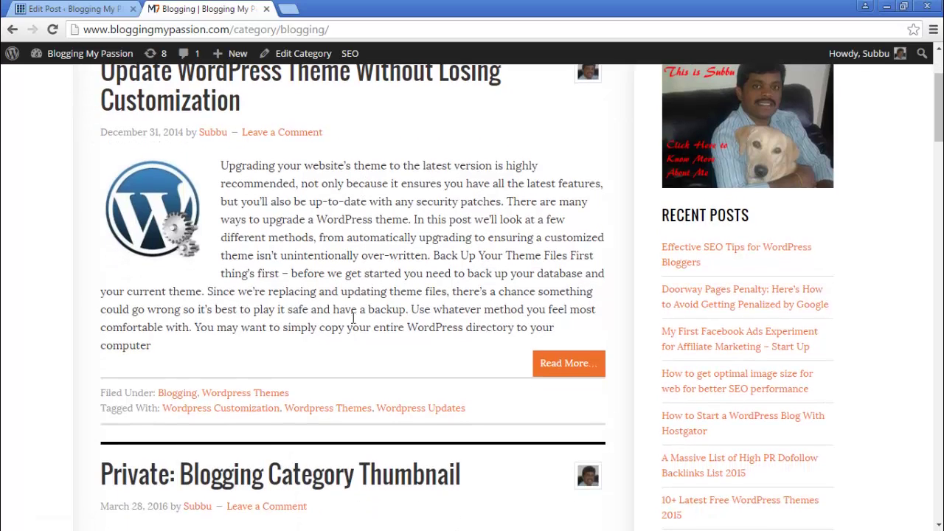
{"action": "scroll", "coordinate": [409, 424], "scroll_direction": "up", "scroll_amount": 1}
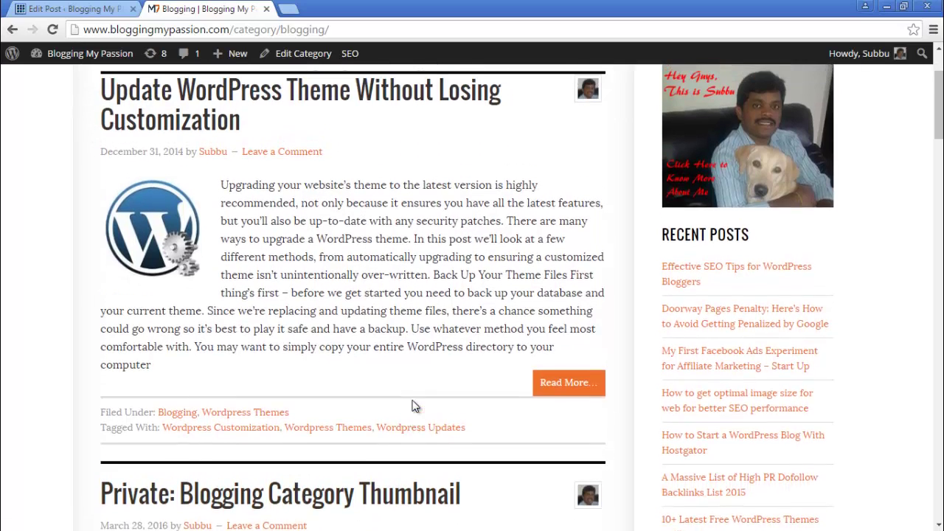
Save the theme-update post with Hide Sticky Post Border enabled, then return to the Blogging archive.
{"action": "left_click", "coordinate": [74, 8]}
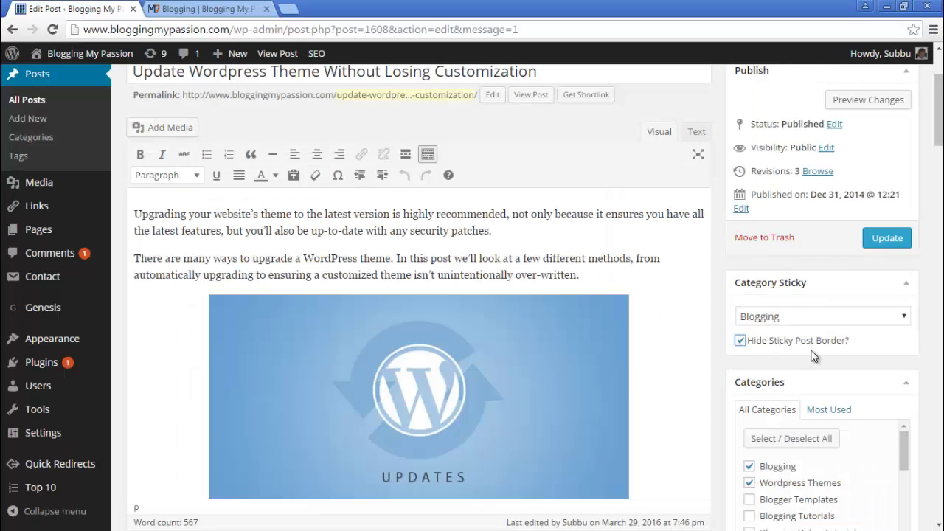
{"action": "left_click", "coordinate": [874, 243]}
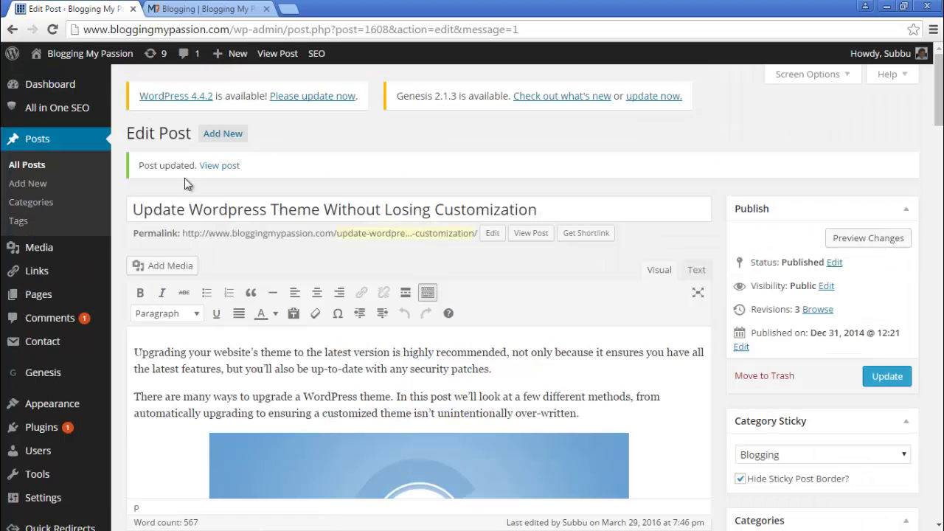
{"action": "left_click", "coordinate": [198, 10]}
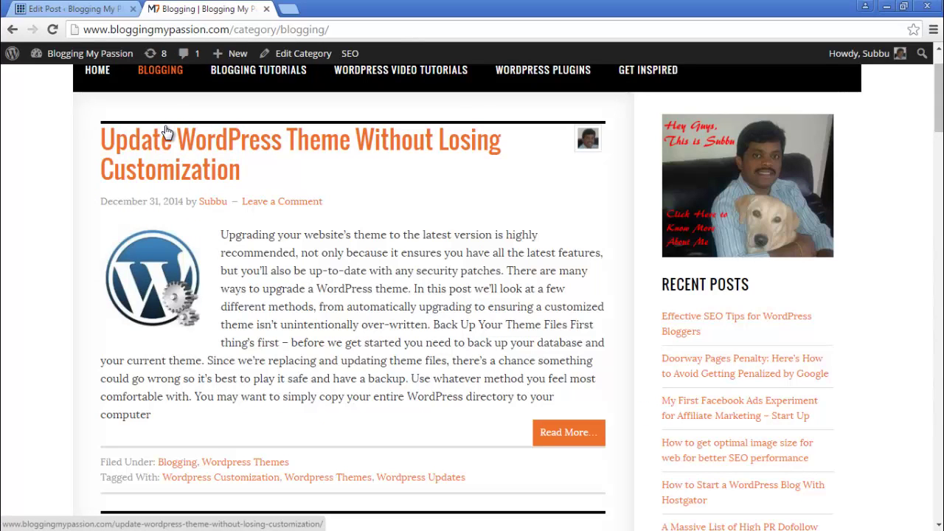
Reload the Blogging archive to confirm the pinned post's border is gone, then return to the editor.
{"action": "left_click", "coordinate": [53, 29]}
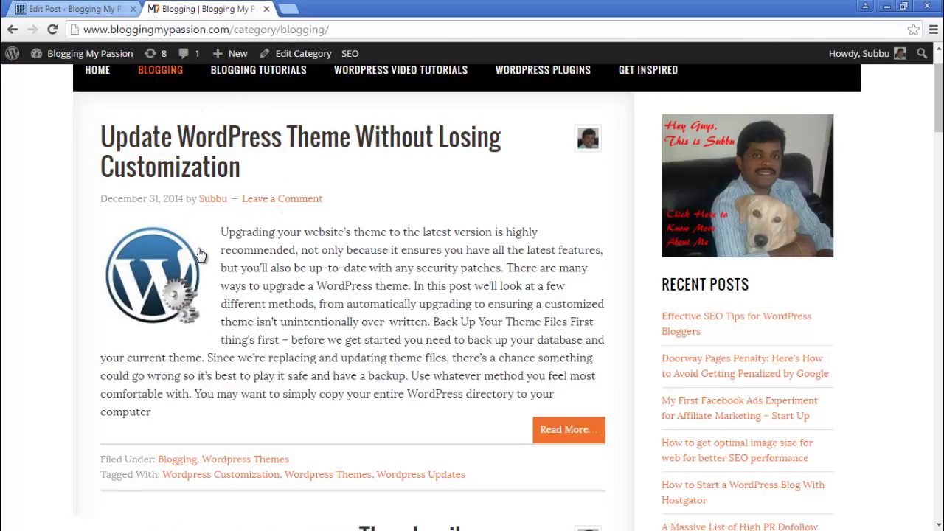
{"action": "left_click", "coordinate": [74, 9]}
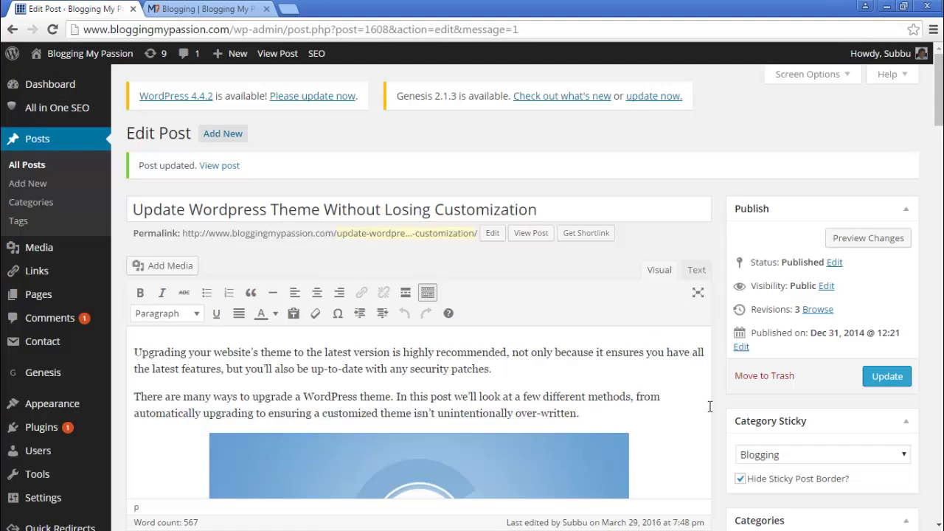
{"action": "scroll", "coordinate": [726, 387], "scroll_direction": "down", "scroll_amount": 2}
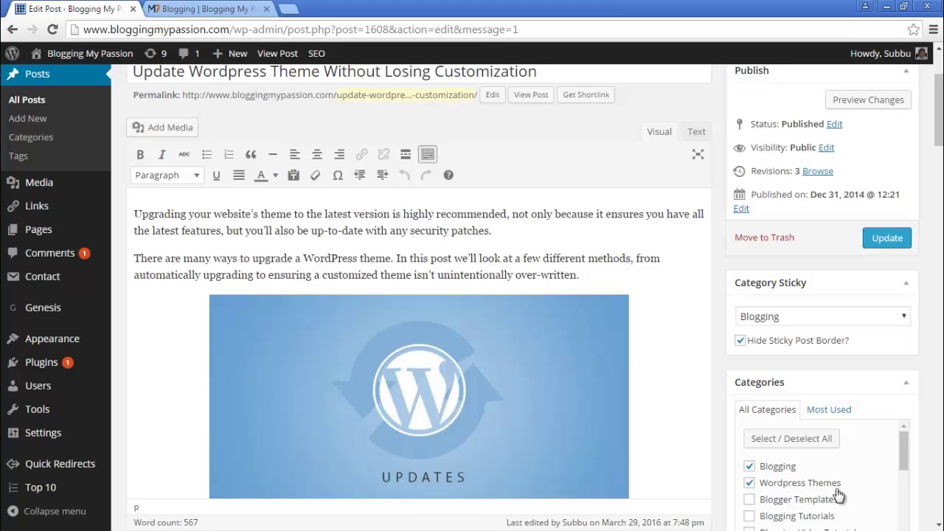
{"action": "scroll", "coordinate": [796, 472], "scroll_direction": "down", "scroll_amount": 2}
{"action": "scroll", "coordinate": [797, 472], "scroll_direction": "up", "scroll_amount": 3}
{"action": "scroll", "coordinate": [728, 358], "scroll_direction": "down", "scroll_amount": 1}
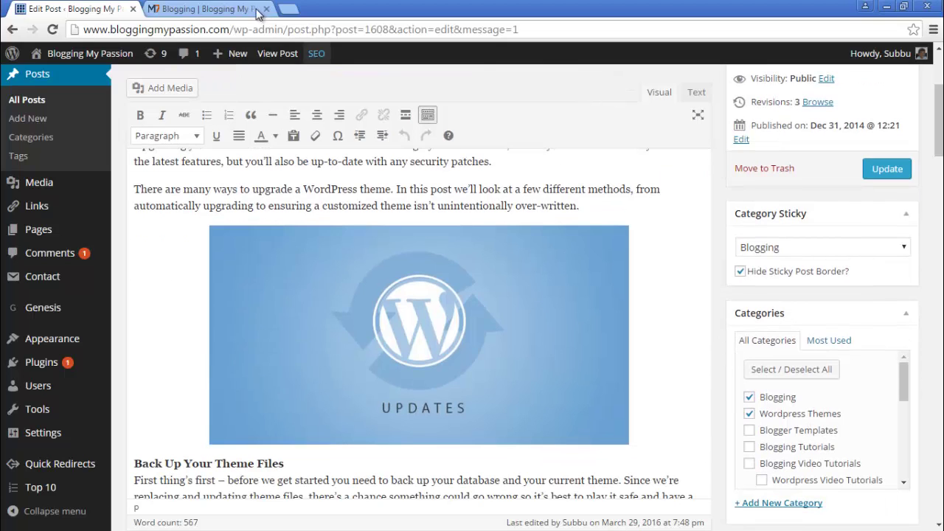
{"action": "left_click", "coordinate": [223, 9]}
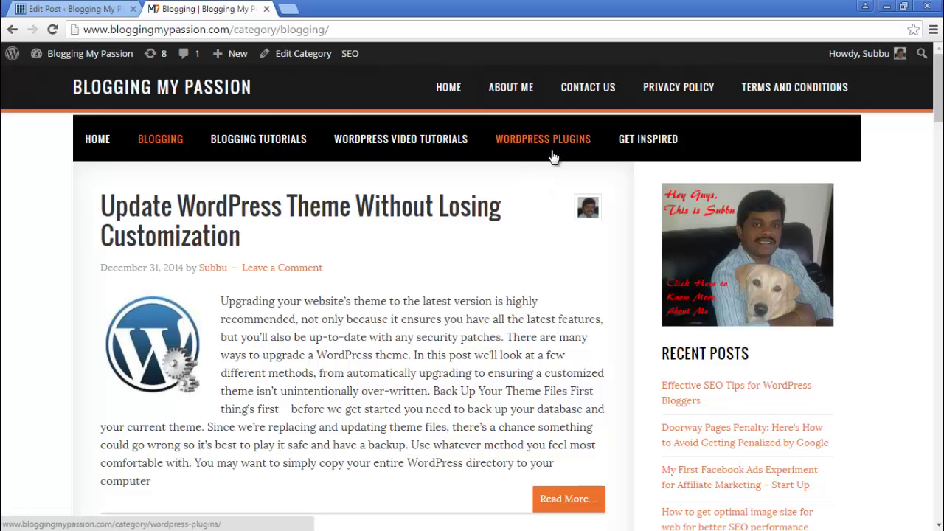
{"action": "left_click", "coordinate": [71, 9]}
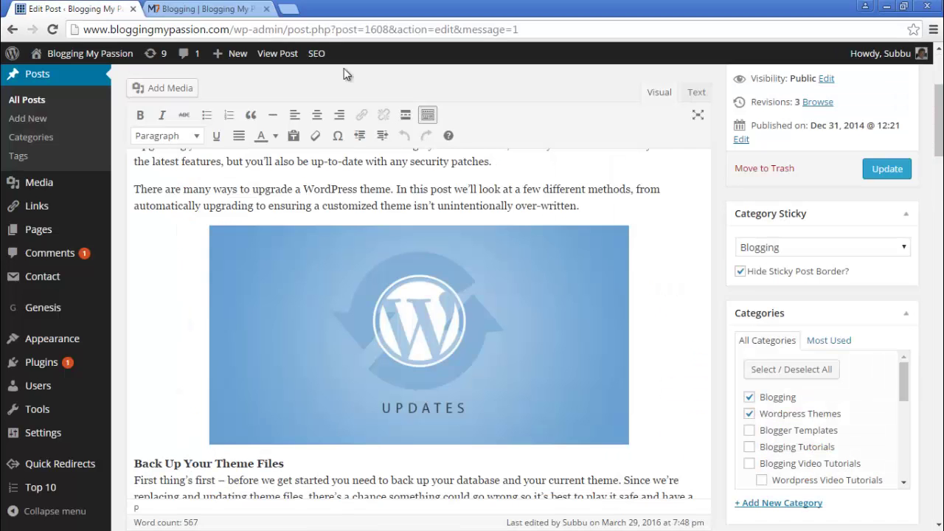
Change the post's Category Sticky setting from Blogging to Wordpress Plugins and update the post.
{"action": "left_click", "coordinate": [808, 248]}
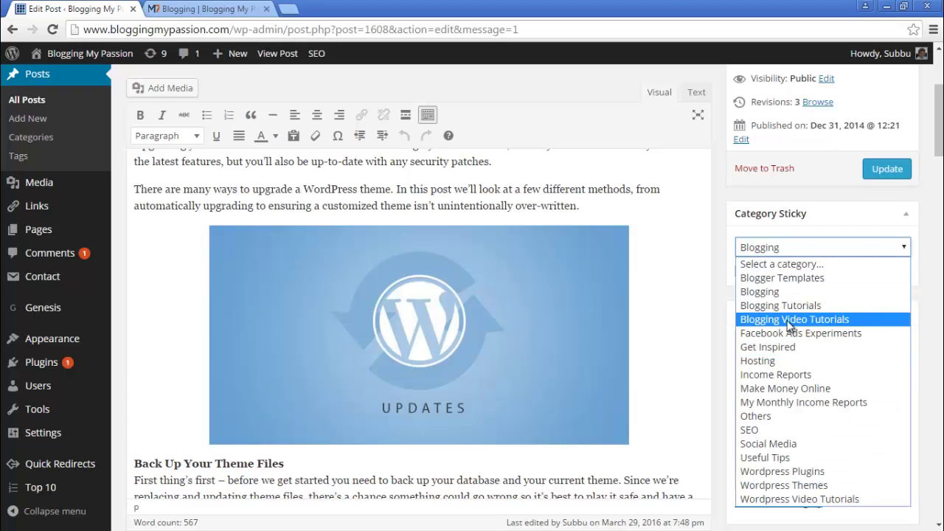
{"action": "left_click", "coordinate": [809, 472]}
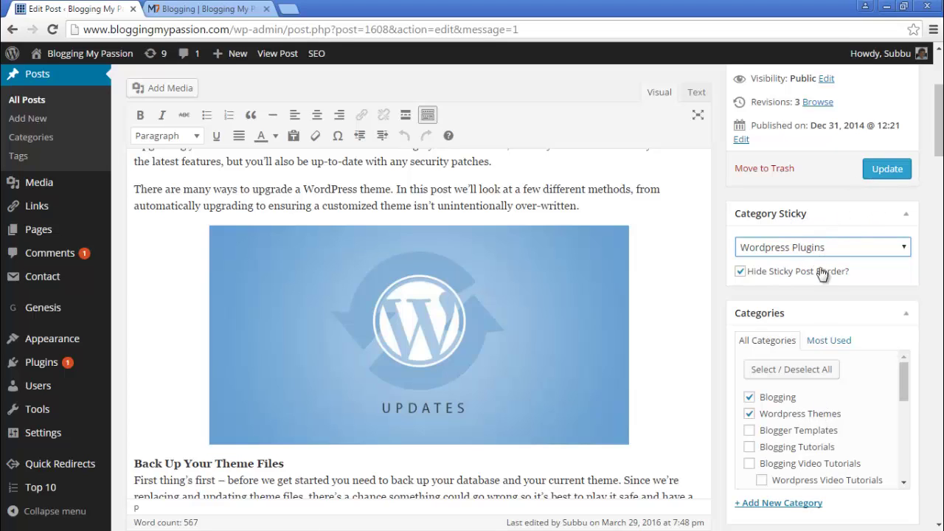
{"action": "left_click", "coordinate": [873, 168]}
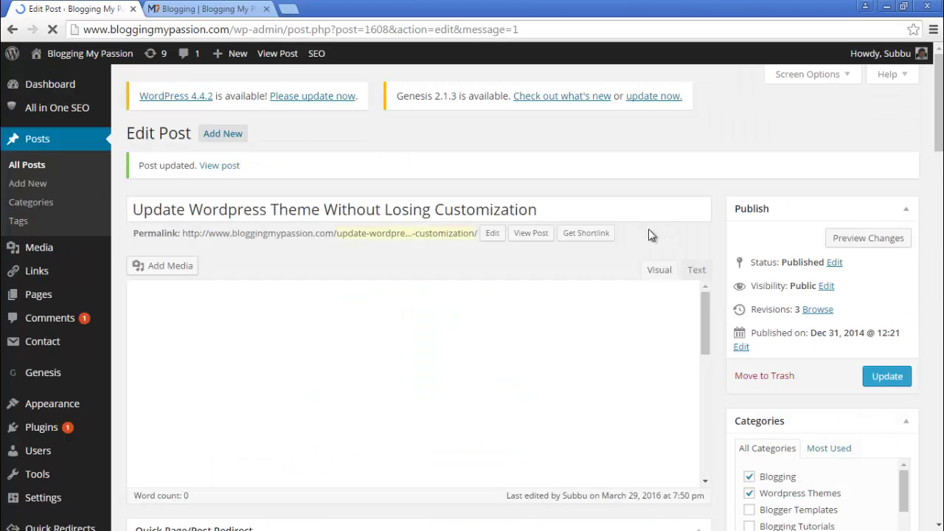
{"action": "left_click", "coordinate": [224, 7]}
Confirm the Update Wordpress Theme post is pinned atop the Wordpress Plugins category archive.
{"action": "left_click", "coordinate": [567, 148]}
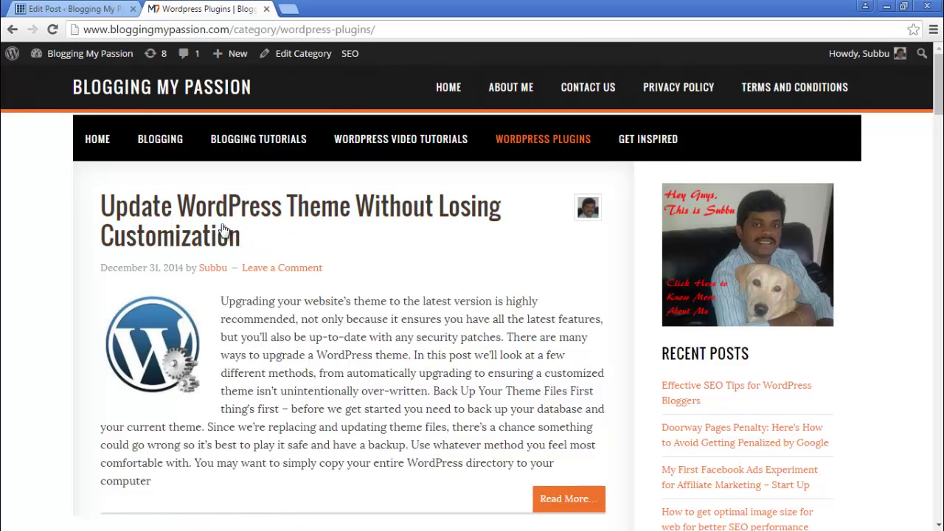
{"action": "scroll", "coordinate": [268, 258], "scroll_direction": "down", "scroll_amount": 1}
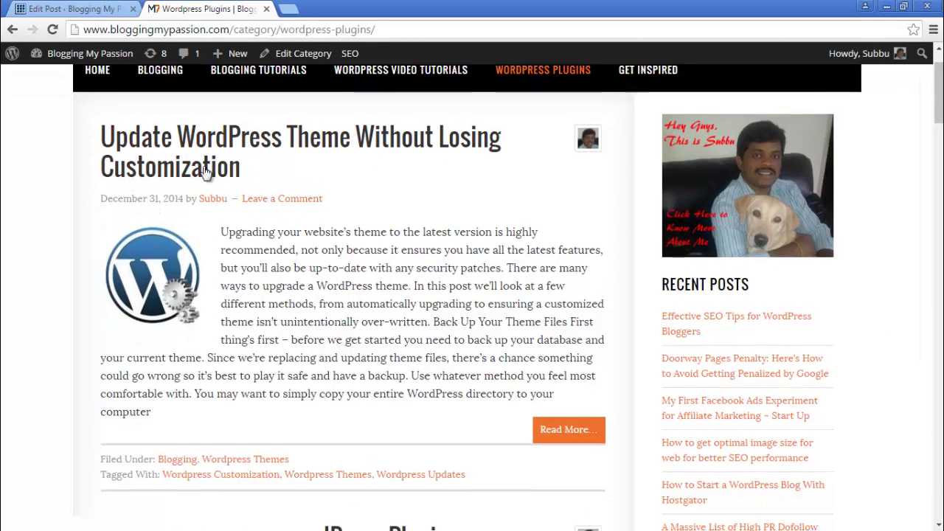